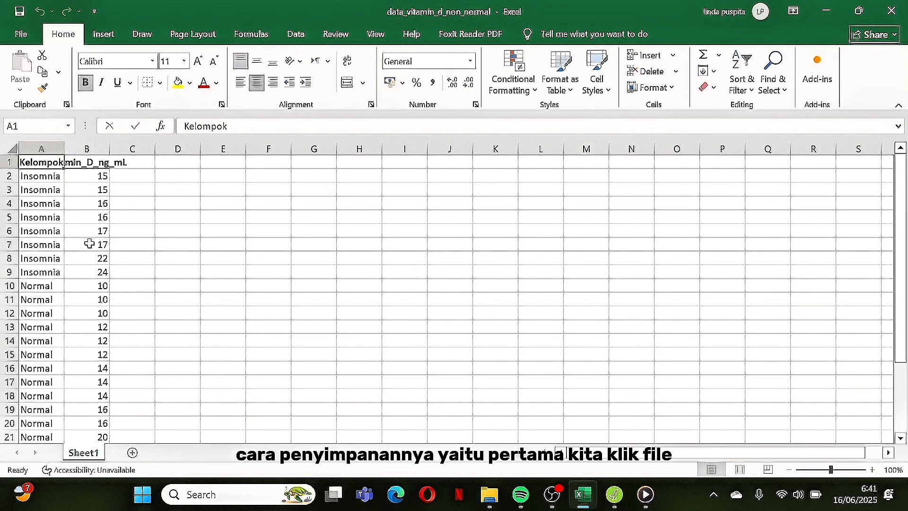
# Step: Save the workbook in Downloads as data_vitamin_d_non_normal in Text (Macintosh) format, replacing the existing file
pyautogui.click(27, 34)
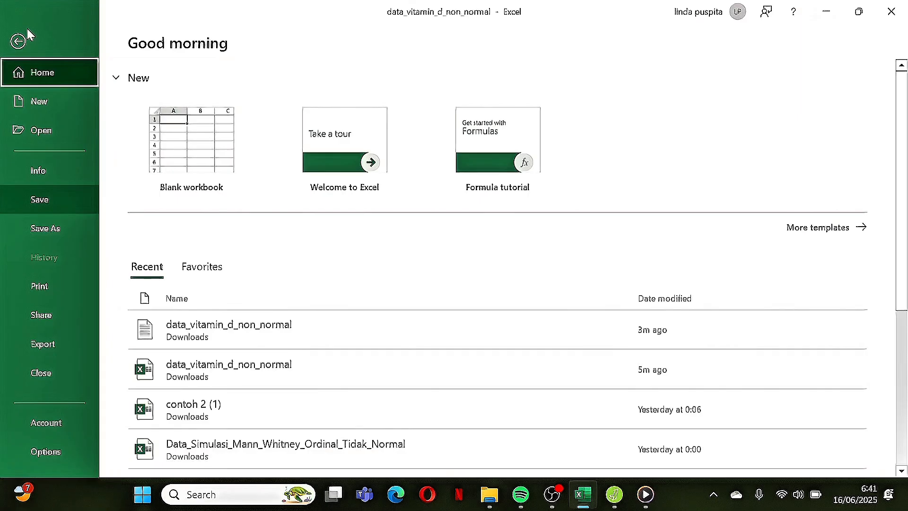
pyautogui.click(30, 229)
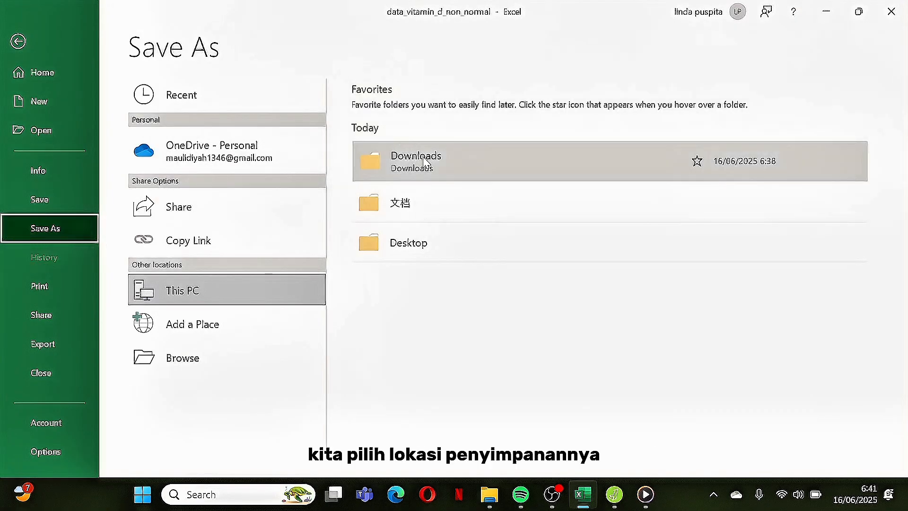
pyautogui.click(427, 162)
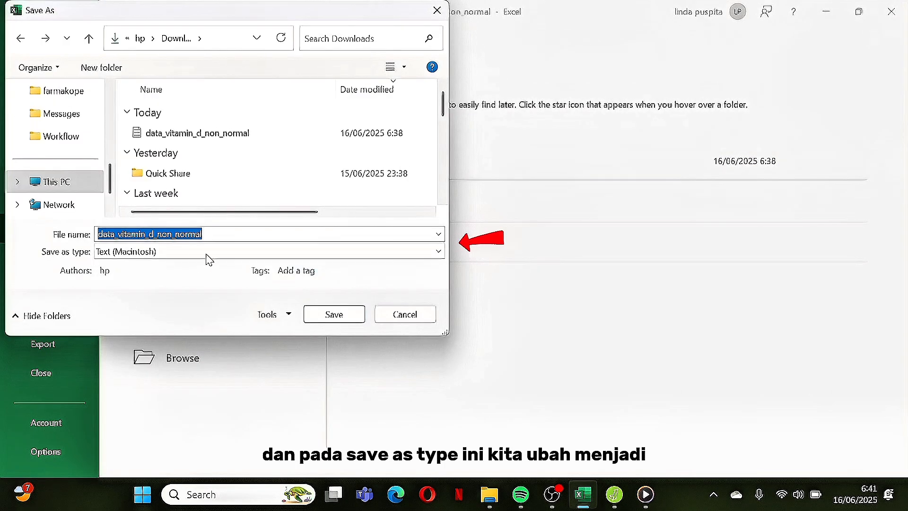
pyautogui.click(442, 255)
pyautogui.click(305, 210)
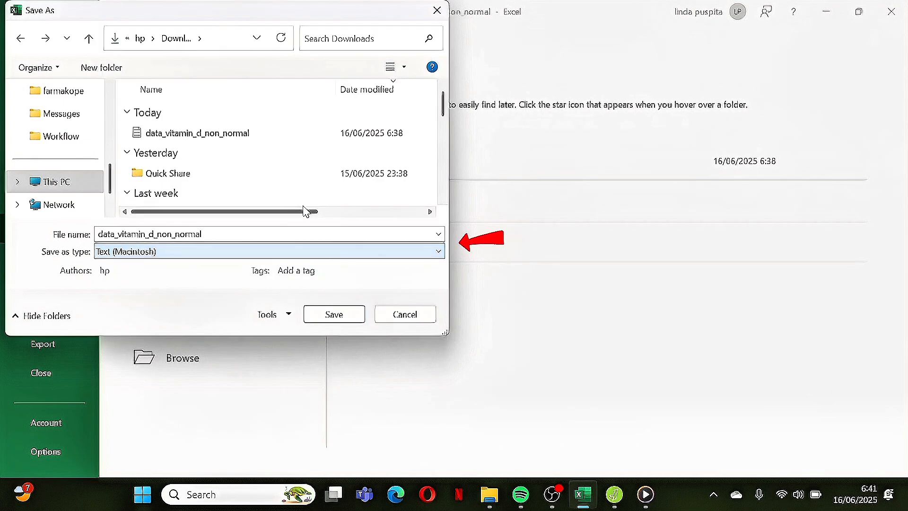
pyautogui.click(334, 314)
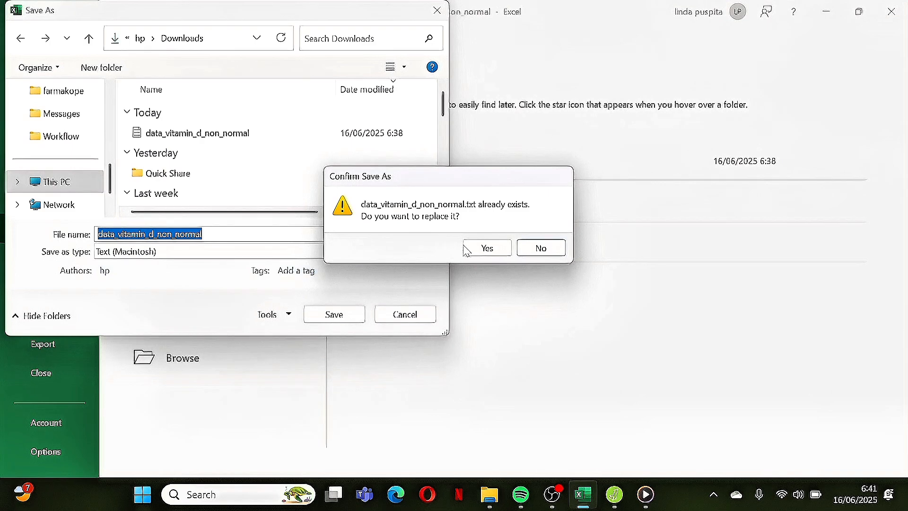
pyautogui.click(486, 247)
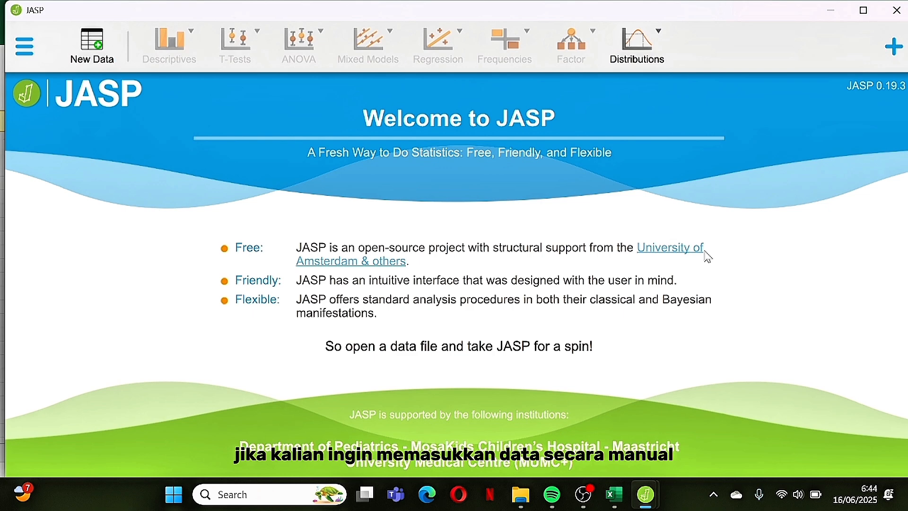
# Step: Switch to JASP, create a blank data set and try the first three cells of its first column for manual entry
pyautogui.click(90, 65)
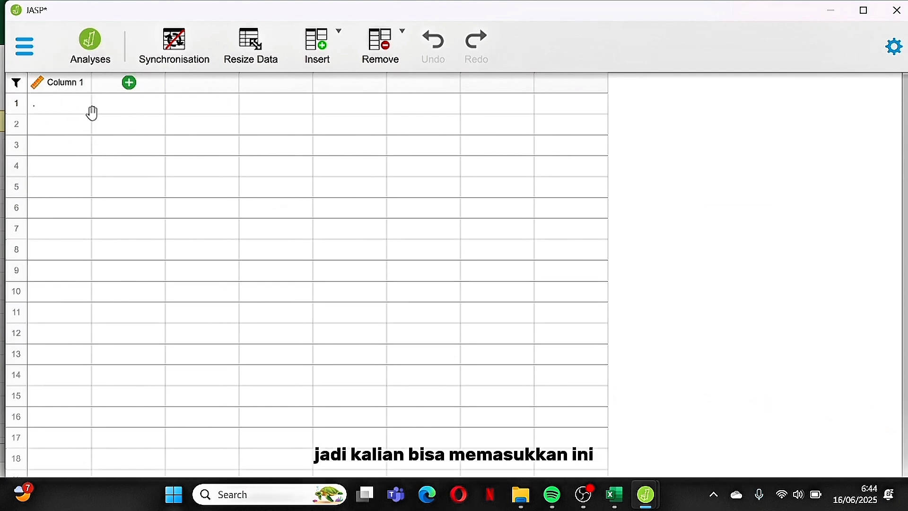
pyautogui.doubleClick(72, 107)
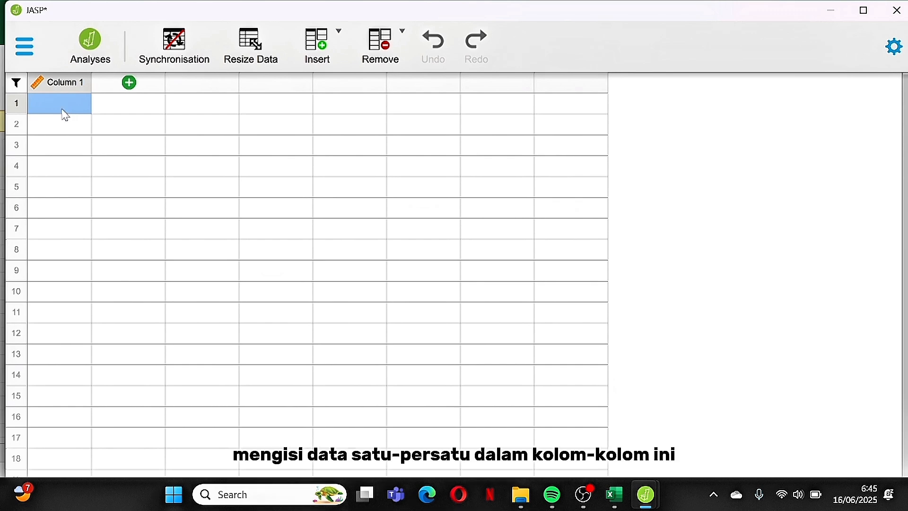
pyautogui.click(64, 123)
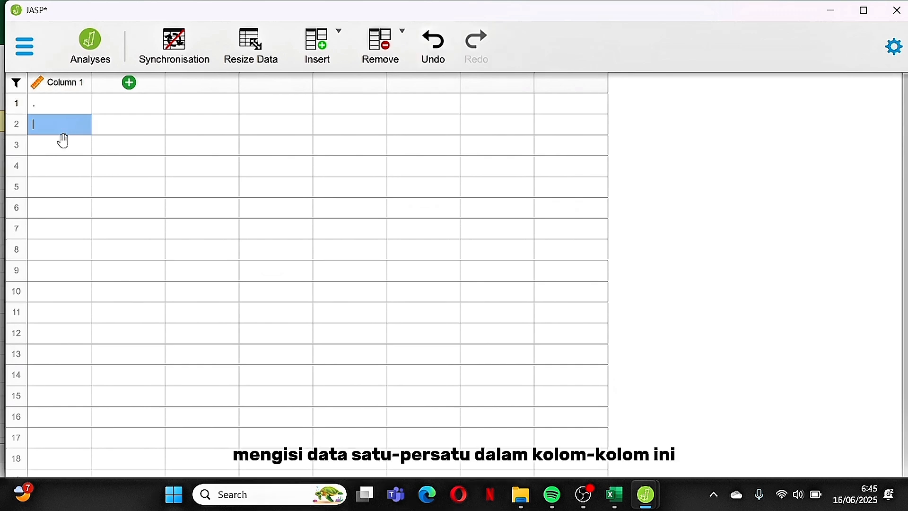
pyautogui.click(65, 144)
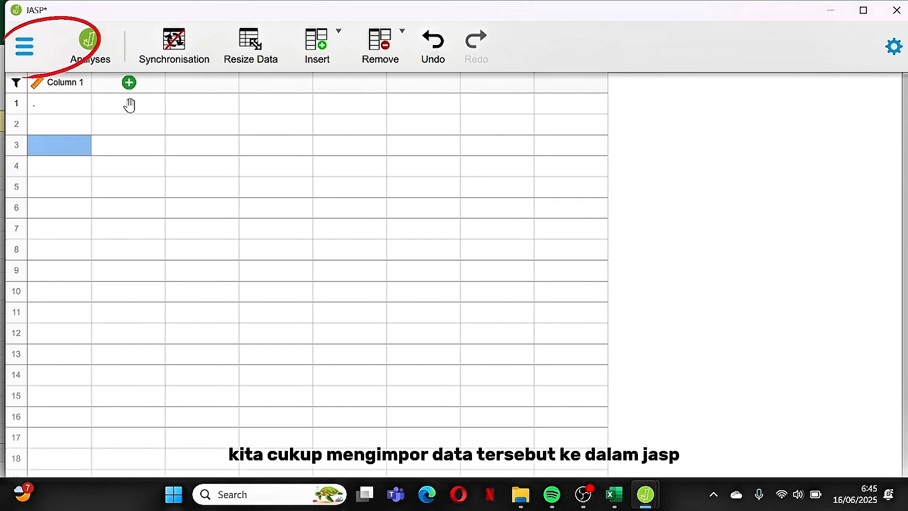
# Step: Open the data_vitamin_d_non_normal text file from the computer's Downloads folder
pyautogui.click(23, 46)
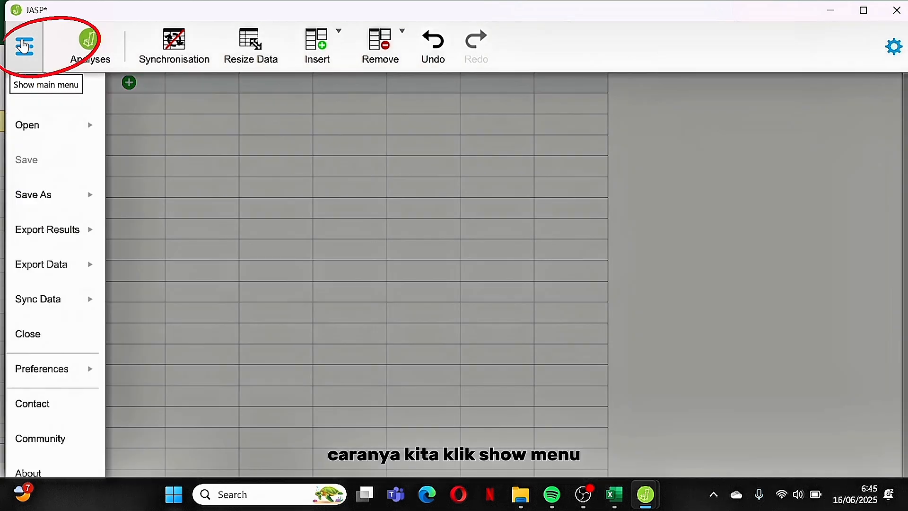
pyautogui.click(13, 134)
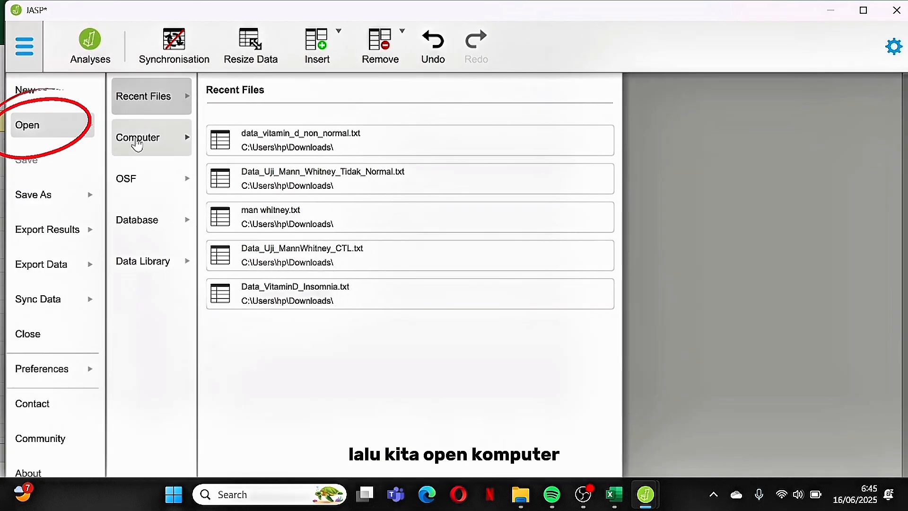
pyautogui.click(137, 138)
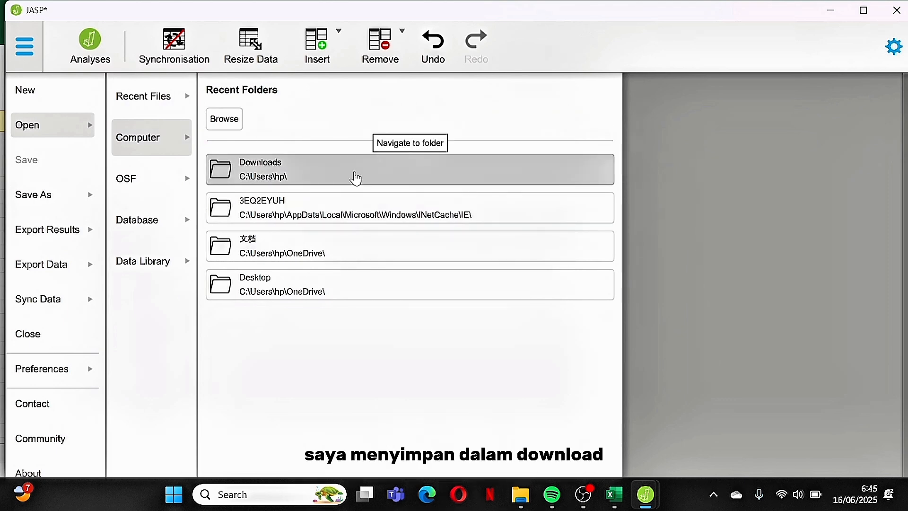
pyautogui.click(355, 179)
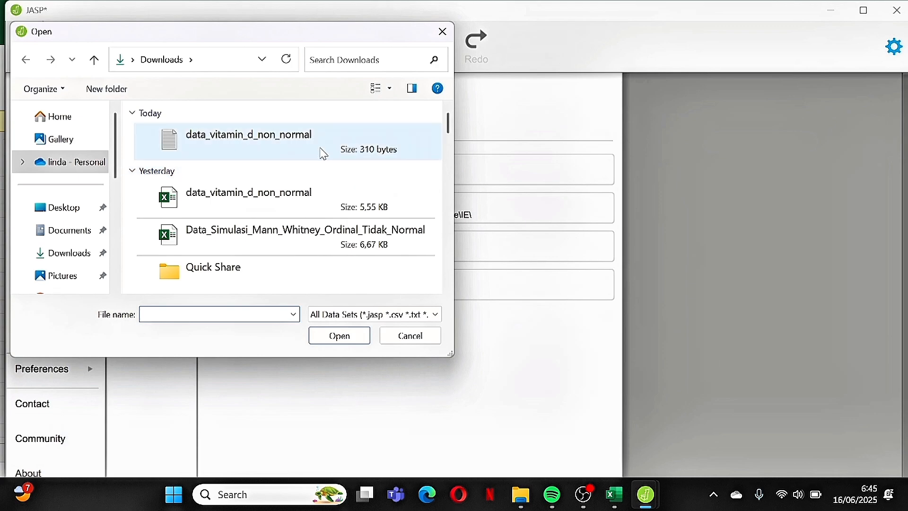
pyautogui.click(319, 147)
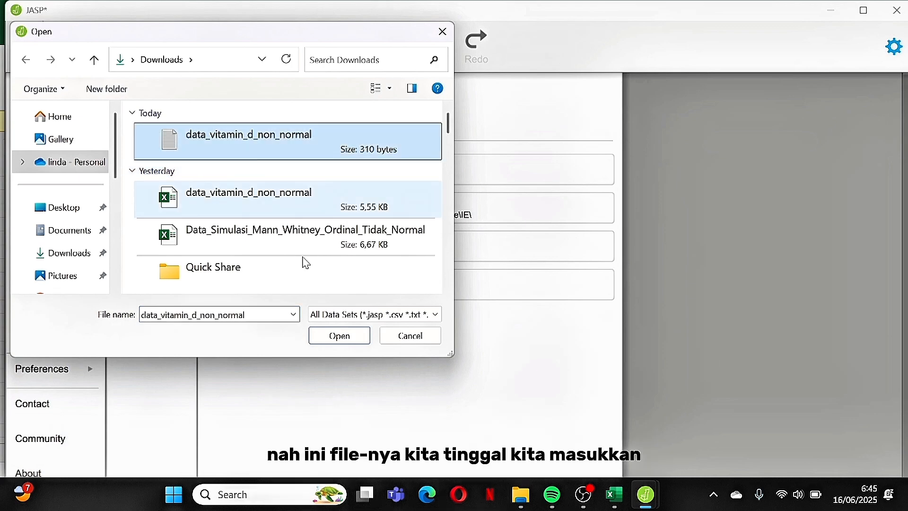
pyautogui.click(335, 341)
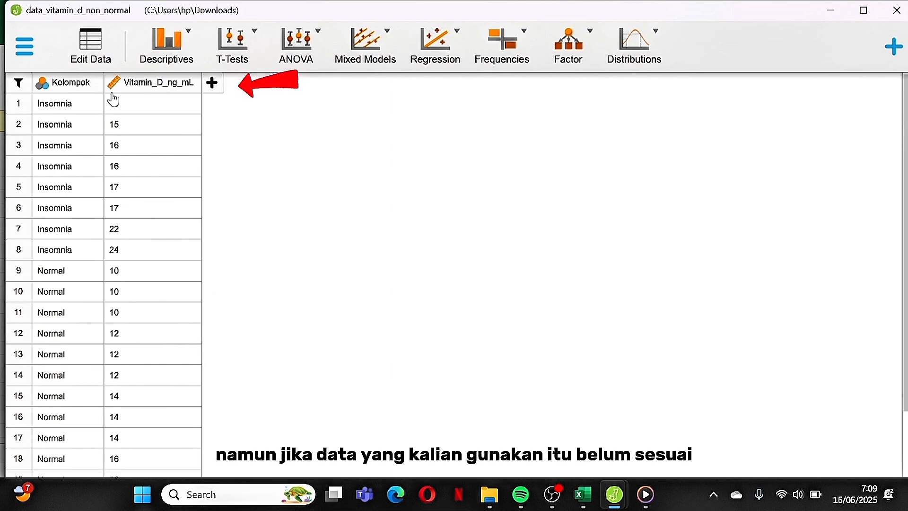
# Step: Set the Kelompok variable's column type to Nominal and close its variable settings
pyautogui.doubleClick(70, 86)
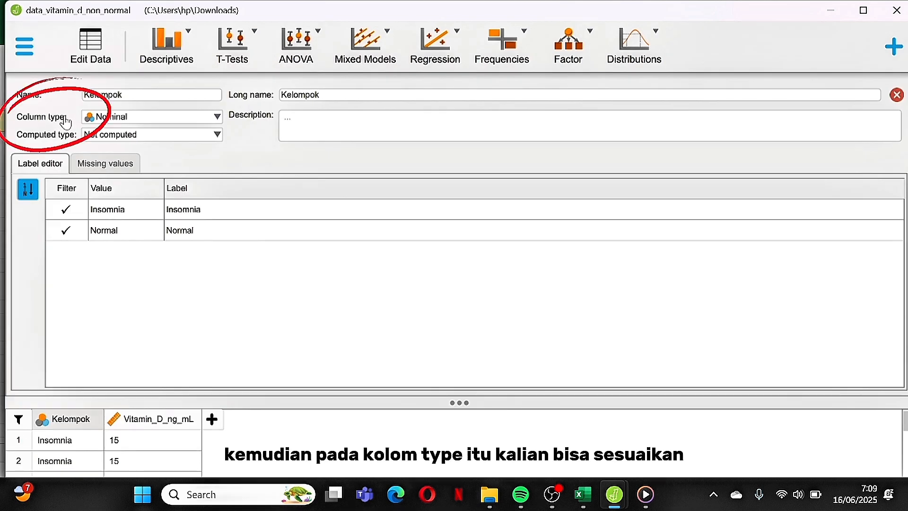
pyautogui.click(217, 119)
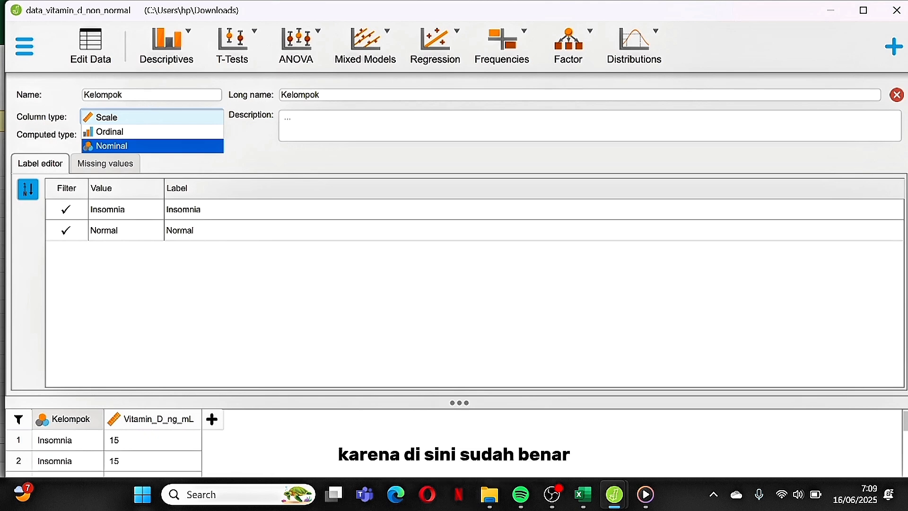
pyautogui.click(136, 148)
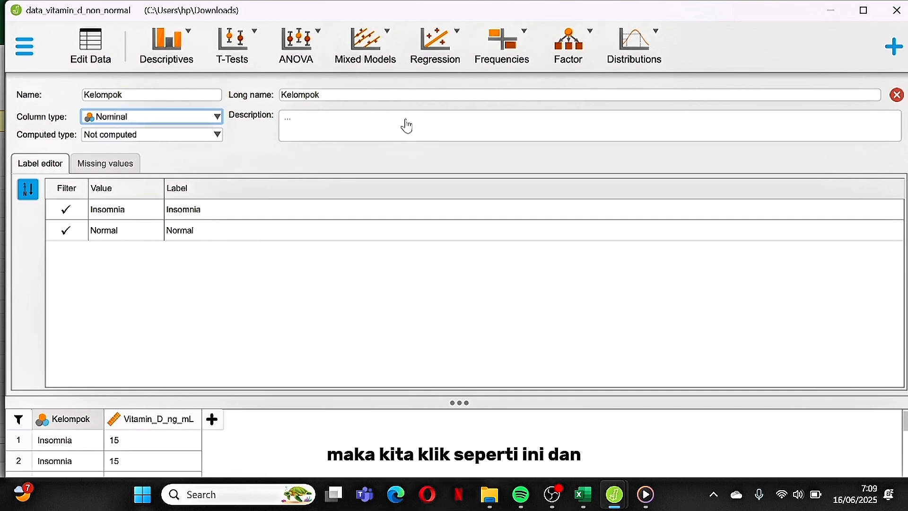
pyautogui.click(896, 95)
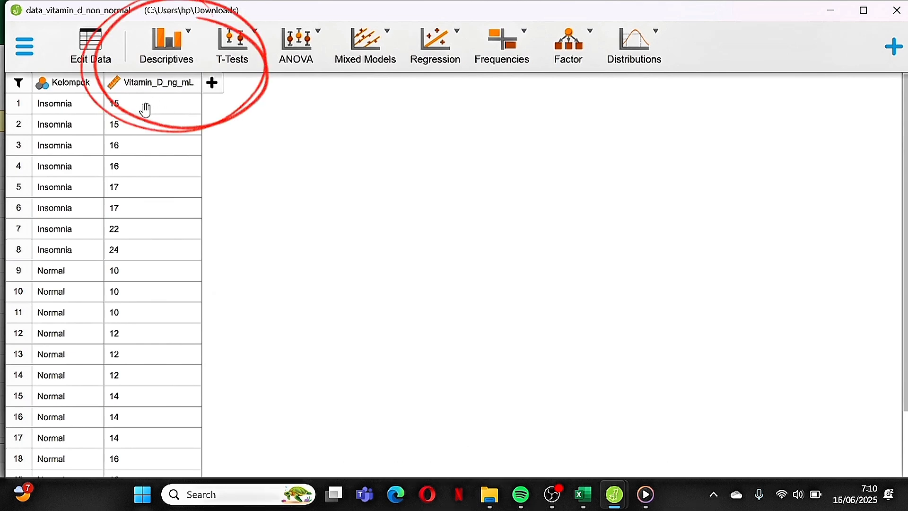
# Step: Create a Descriptive Statistics analysis with Vitamin_D_ng_mL as the variable, split by Kelompok
pyautogui.click(171, 46)
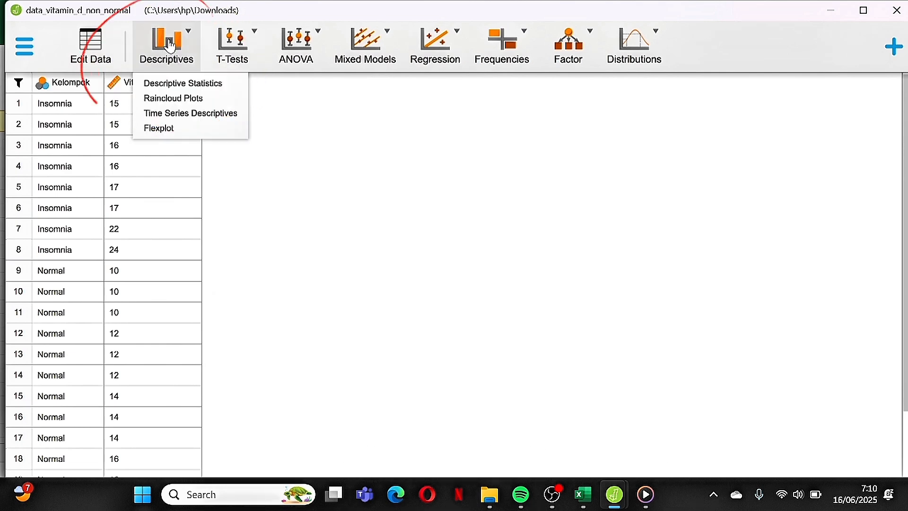
pyautogui.click(174, 84)
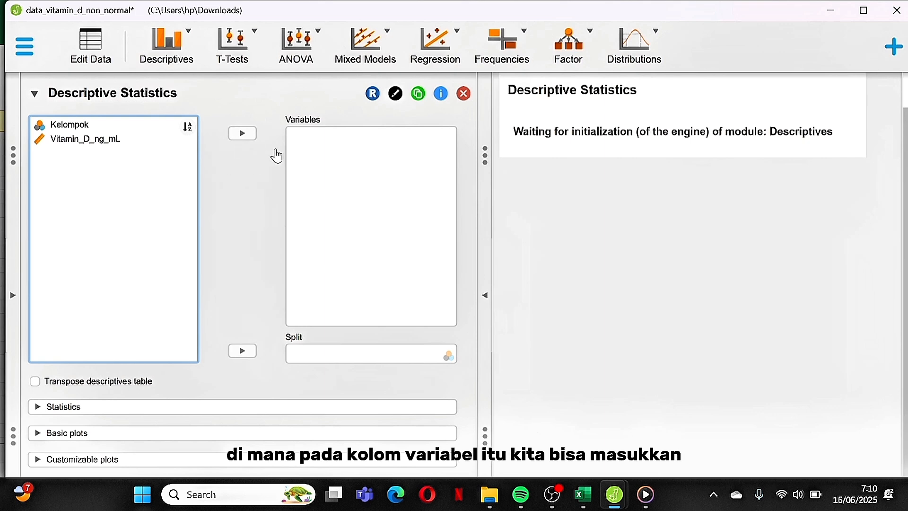
pyautogui.click(168, 144)
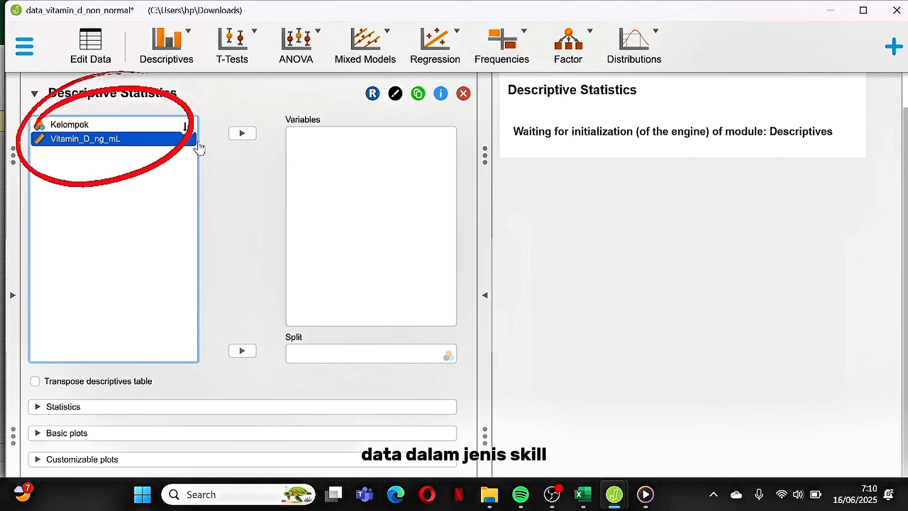
pyautogui.click(242, 135)
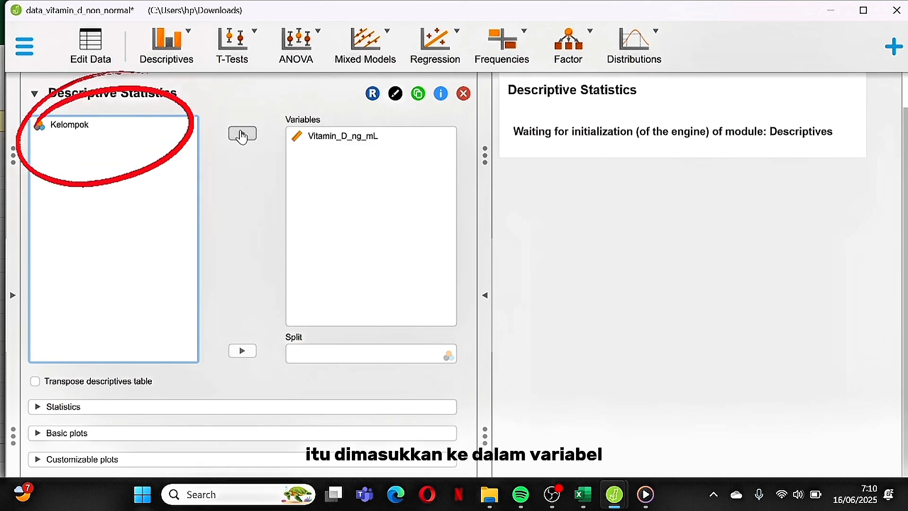
pyautogui.click(165, 126)
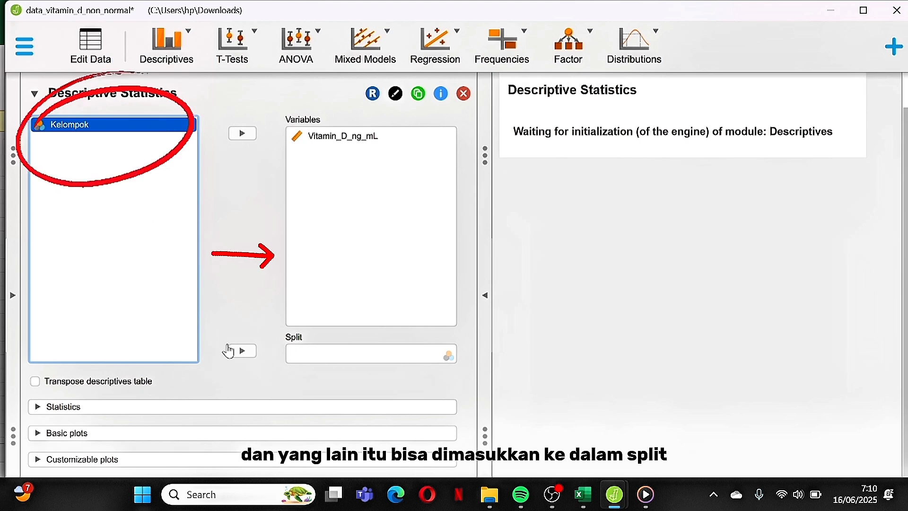
pyautogui.click(241, 351)
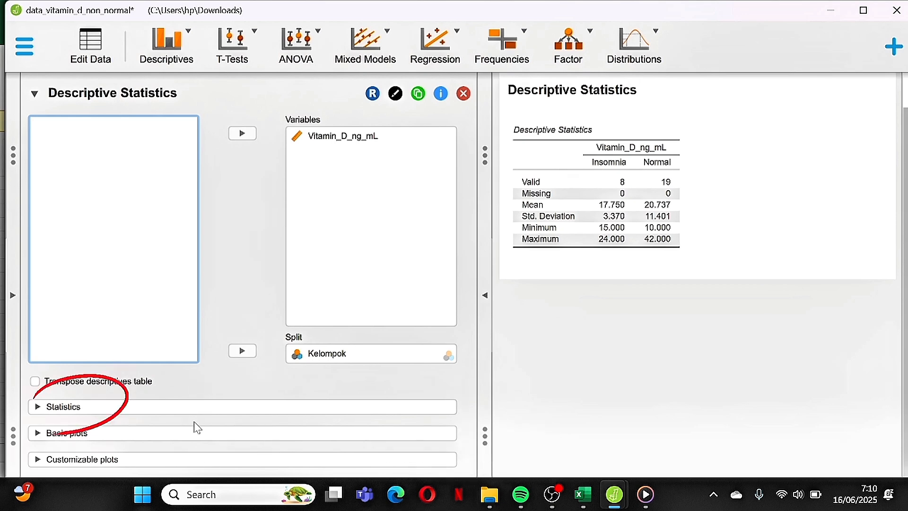
# Step: Add the Shapiro-Wilk test to the statistics of the Descriptive Statistics analysis
pyautogui.click(199, 408)
pyautogui.scroll(-1, 199, 413)
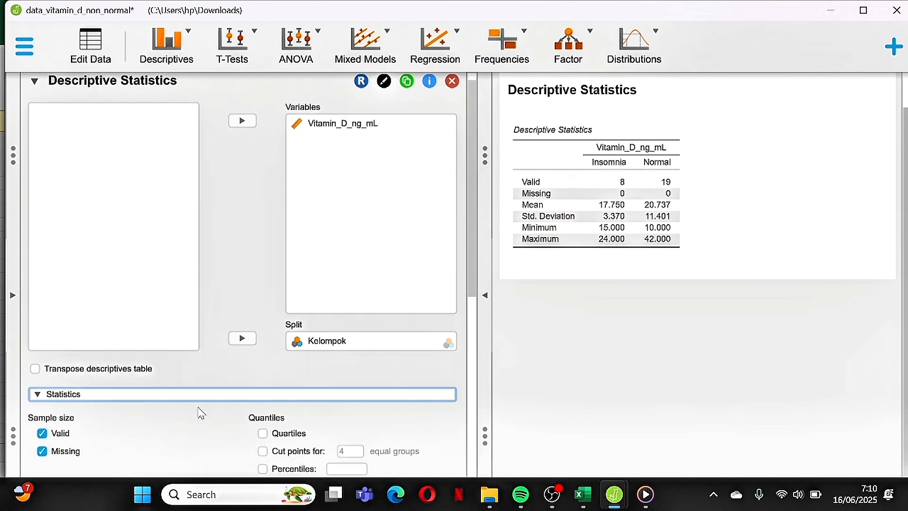
pyautogui.scroll(-3, 199, 413)
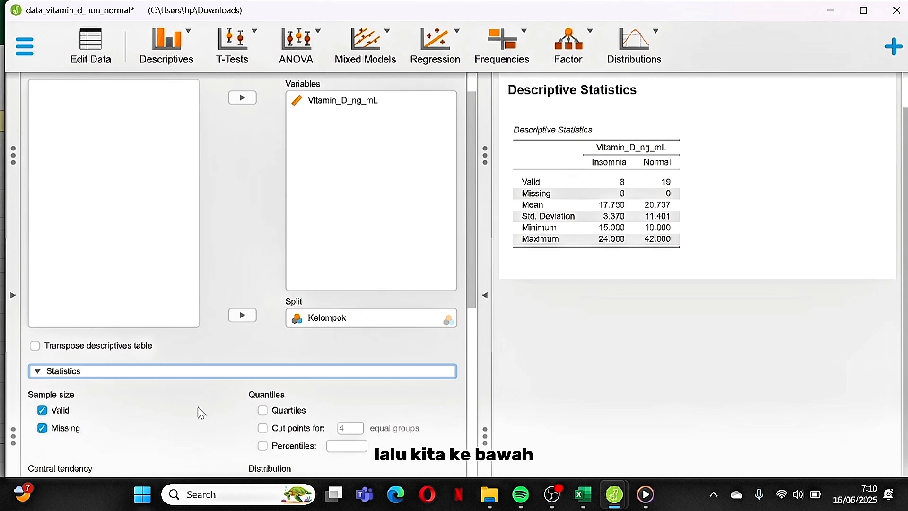
pyautogui.scroll(-2, 199, 413)
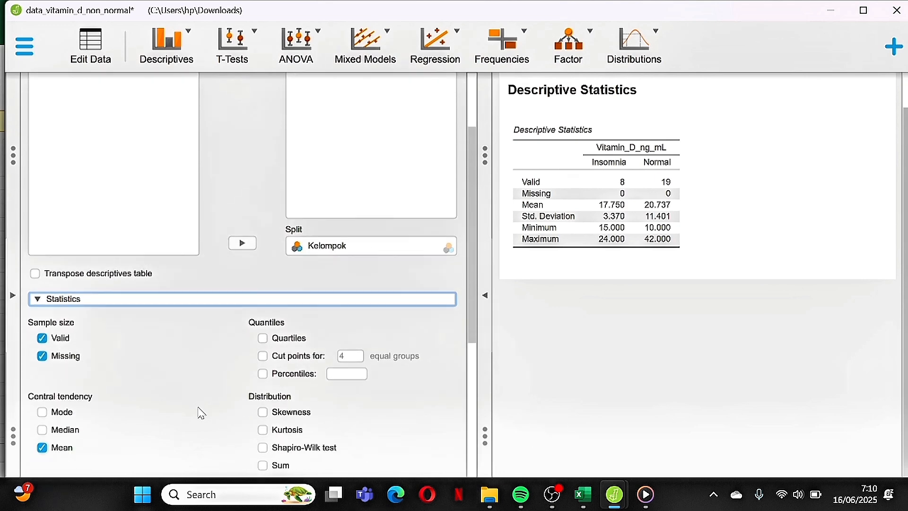
pyautogui.scroll(-3, 200, 413)
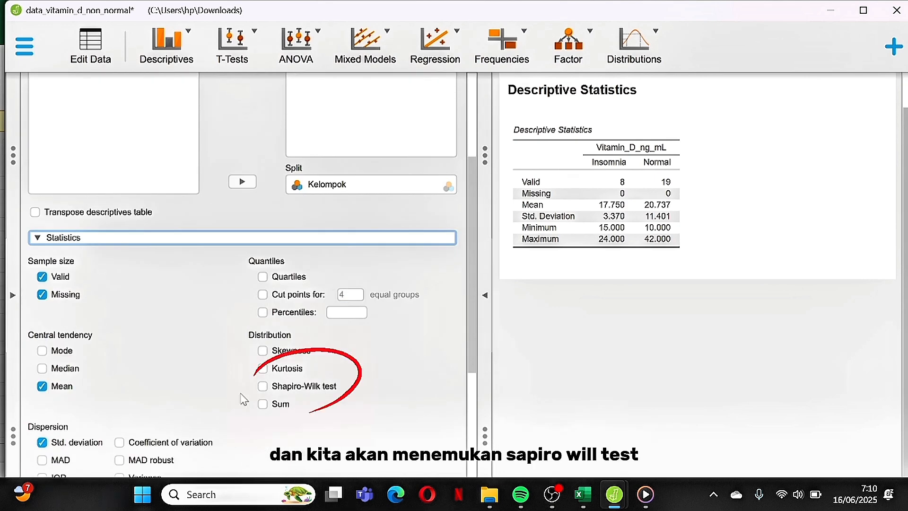
pyautogui.click(263, 386)
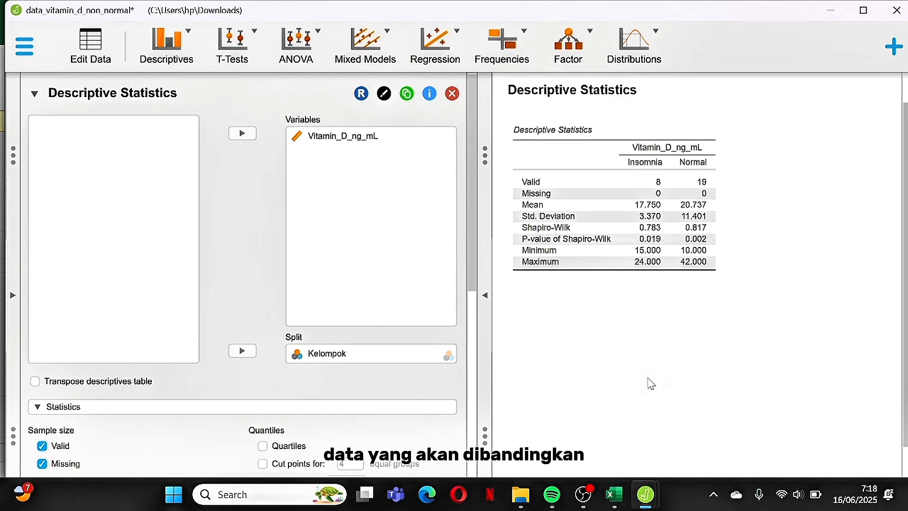
# Step: Create a classical Independent Samples T-Test with Vitamin_D_ng_mL as dependent variable, Kelompok as grouping variable, and the Mann-Whitney test enabled
pyautogui.click(242, 49)
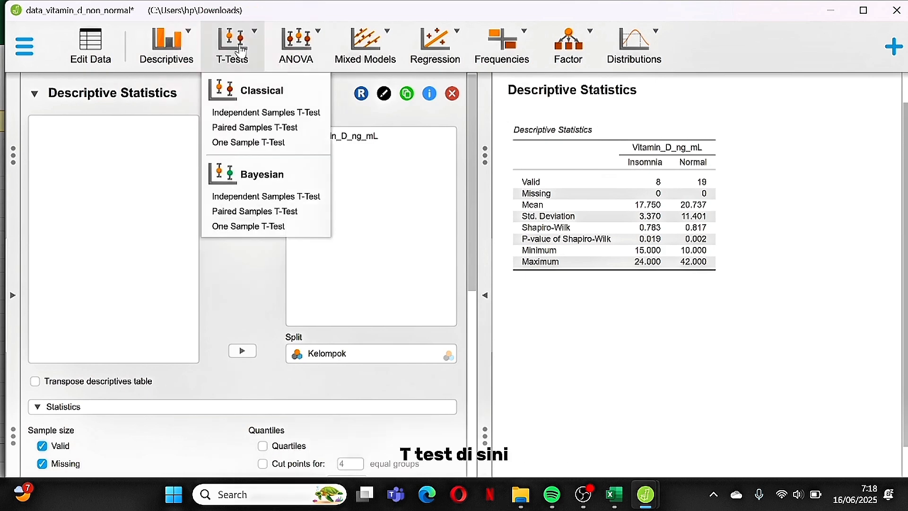
pyautogui.click(257, 113)
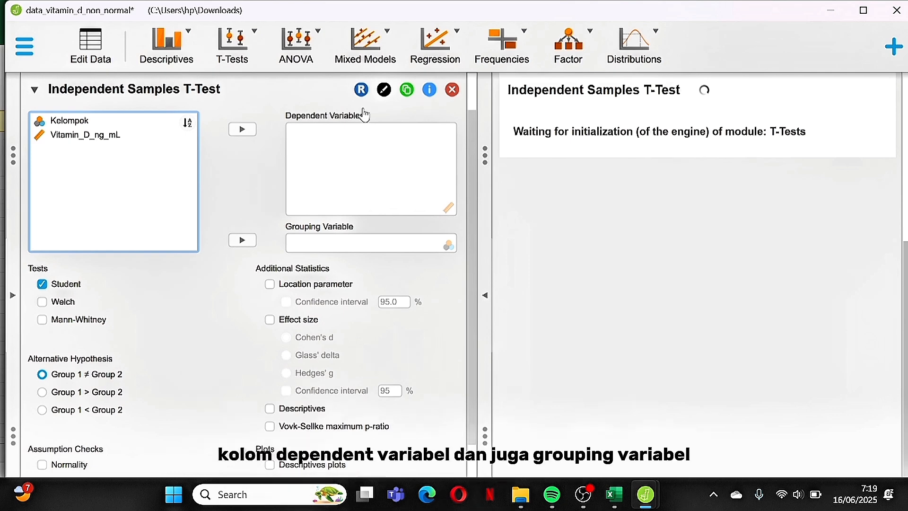
pyautogui.click(144, 138)
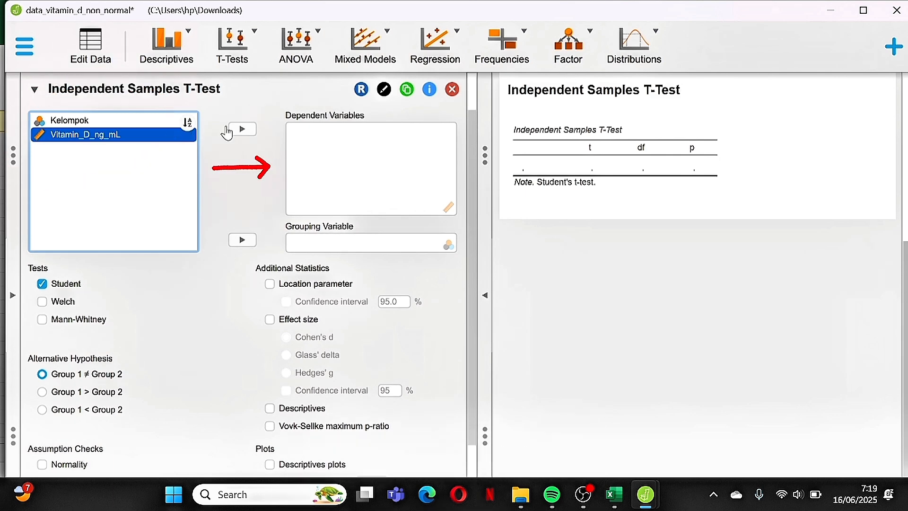
pyautogui.click(229, 129)
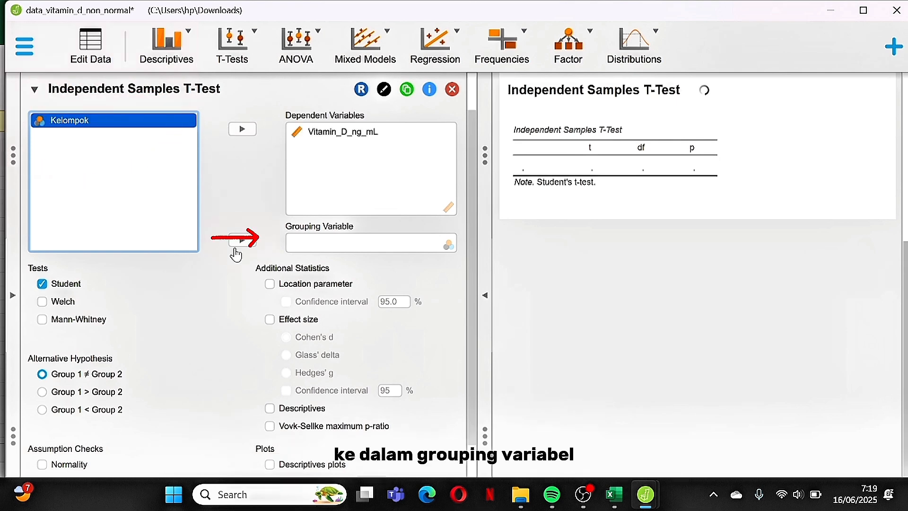
pyautogui.click(241, 240)
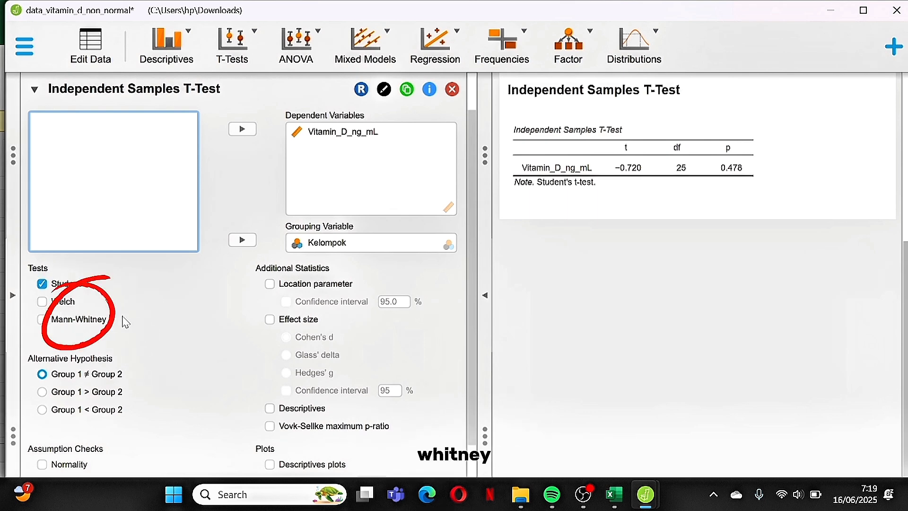
pyautogui.click(43, 320)
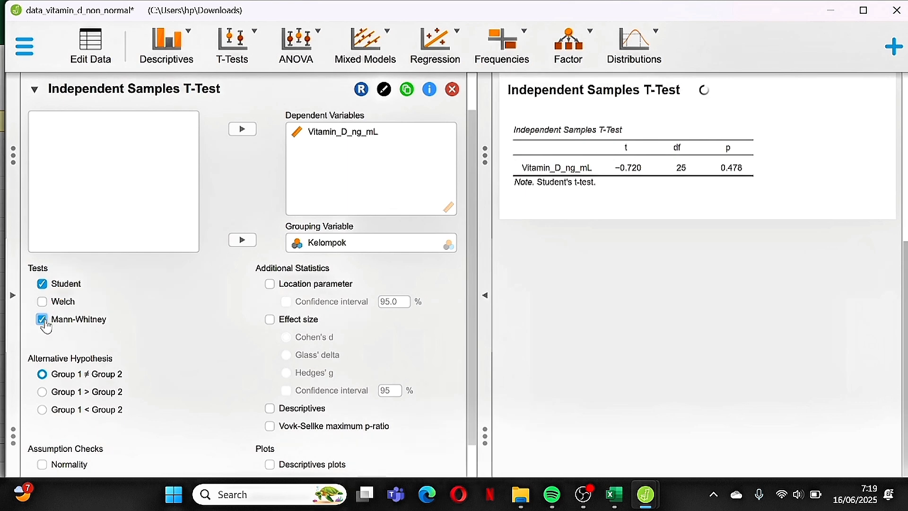